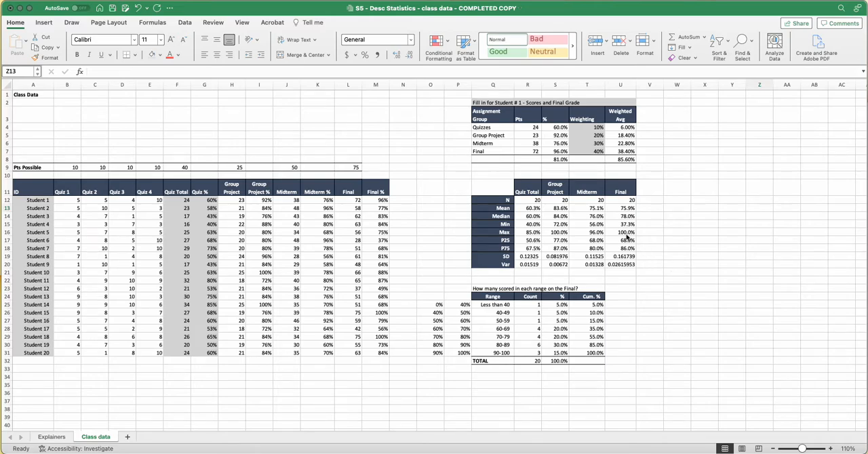
Highlight the Final column's summary statistics from Mean through P75 to review them.
click(612, 209)
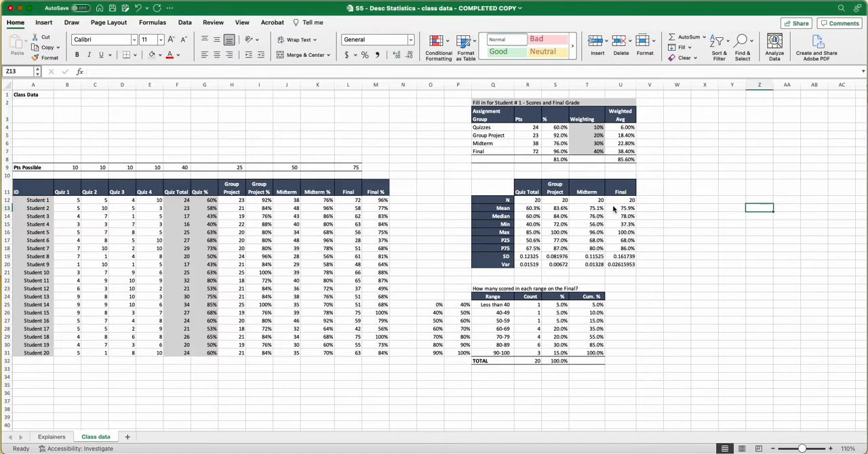
drag(613, 208, 608, 249)
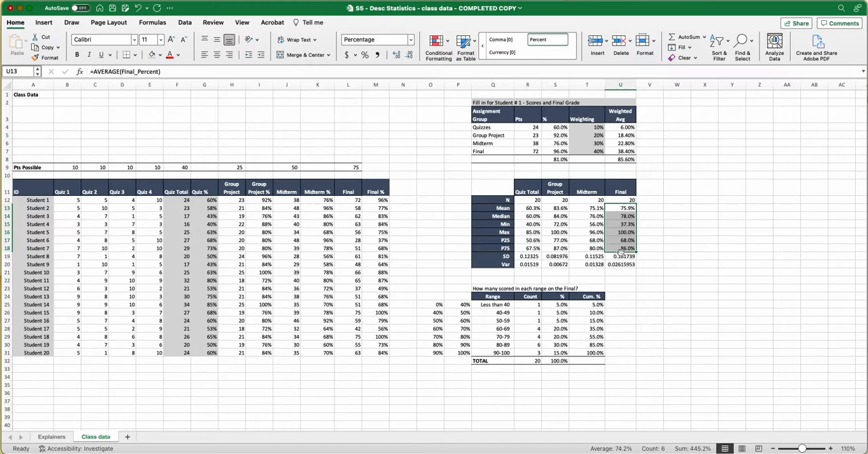
Insert a Box and Whisker chart from the Final % column, including its header (M11:M31).
click(370, 193)
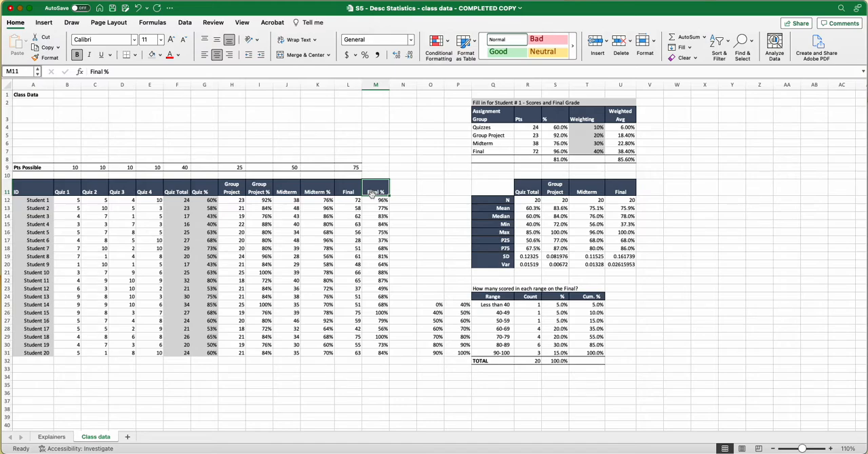
key(super+shift+Down)
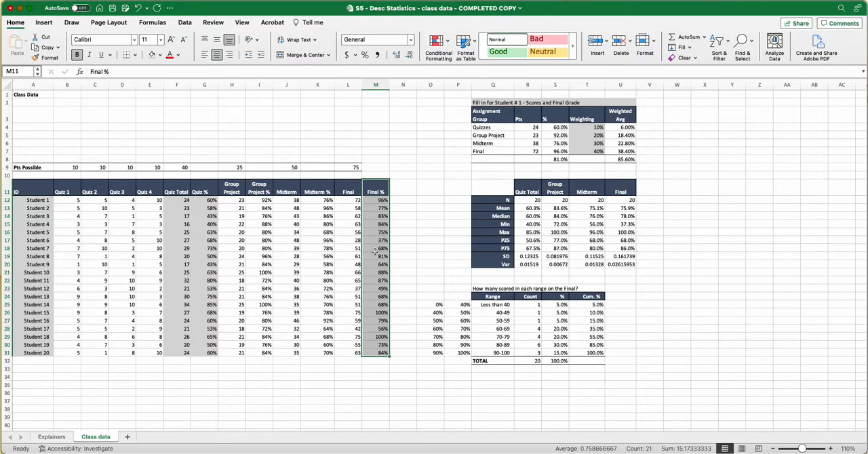
click(44, 23)
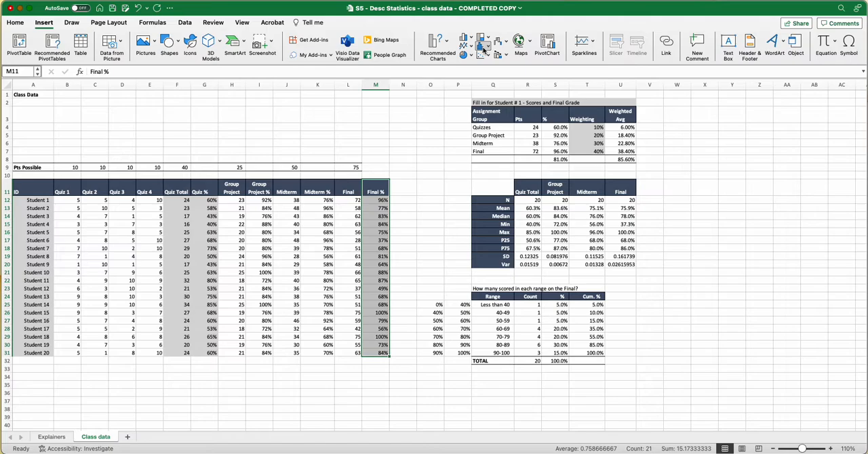
click(488, 49)
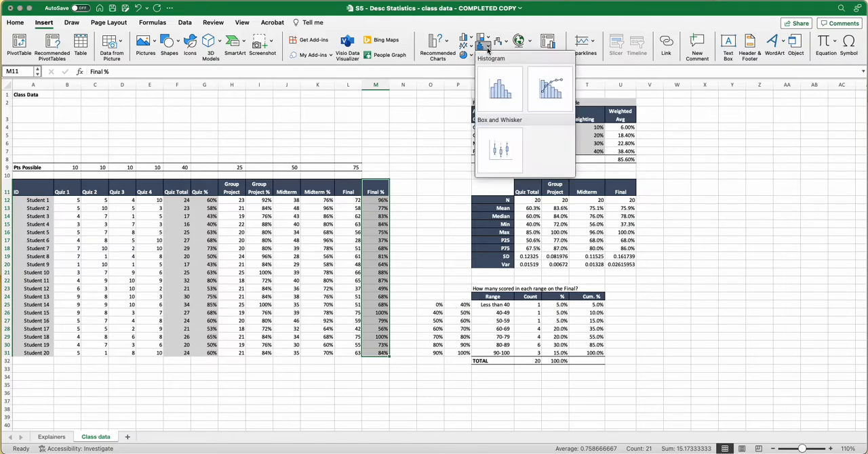
click(499, 152)
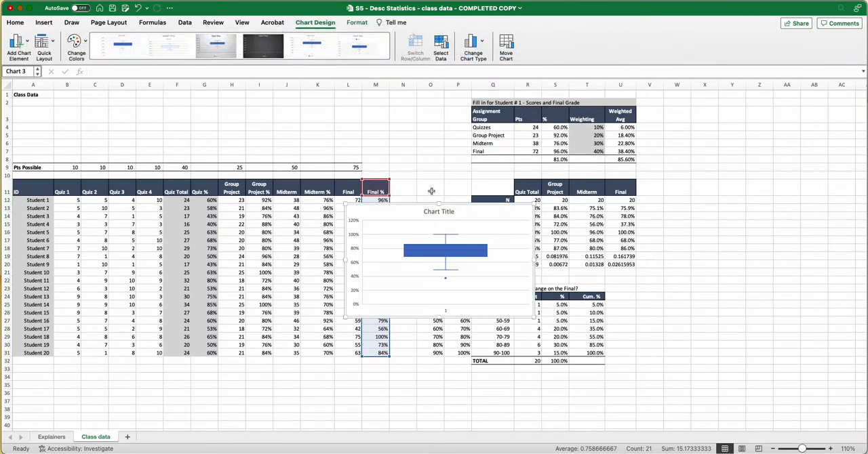
Enlarge the box plot and place it over the score table, clear of the summary statistics in columns Q to U.
drag(410, 210, 708, 164)
click(649, 295)
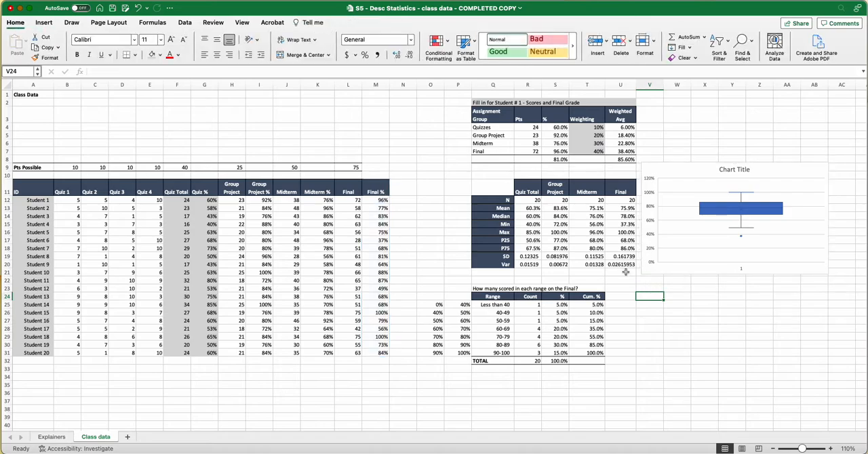
drag(646, 274, 561, 323)
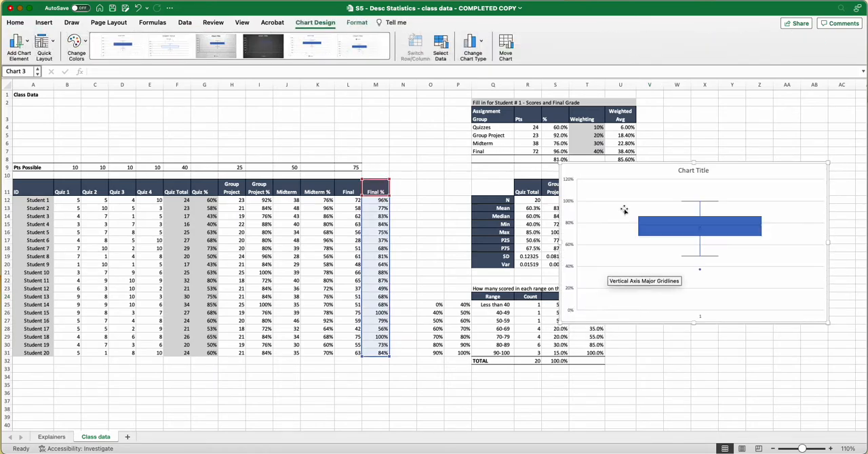
drag(618, 160, 533, 160)
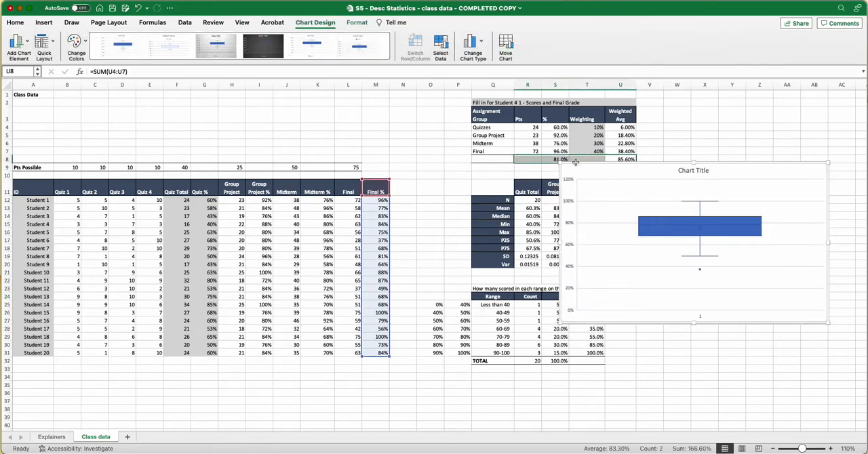
click(622, 167)
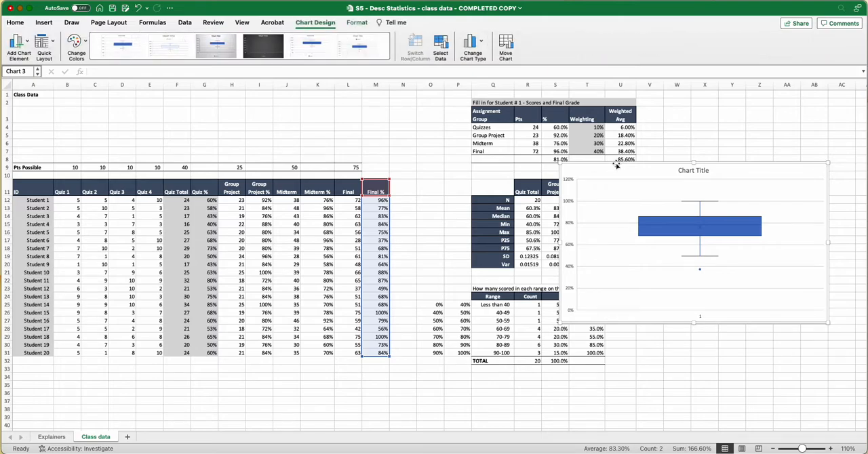
drag(610, 161, 250, 161)
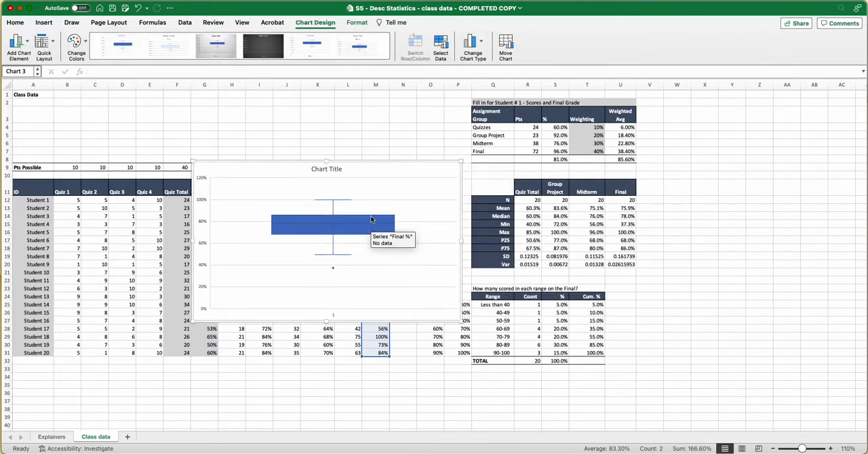
Compare the box plot's upper whisker, lower whisker and outlier point with the Final column's Max and Min statistics.
mouse_move(332, 201)
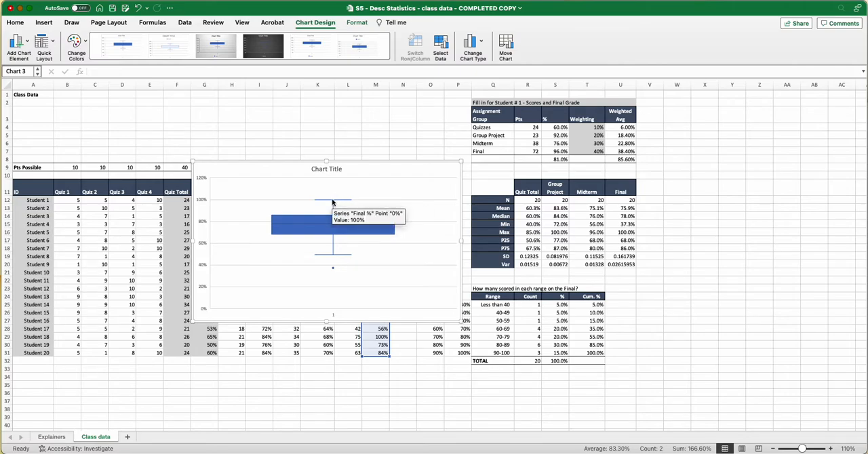
click(628, 232)
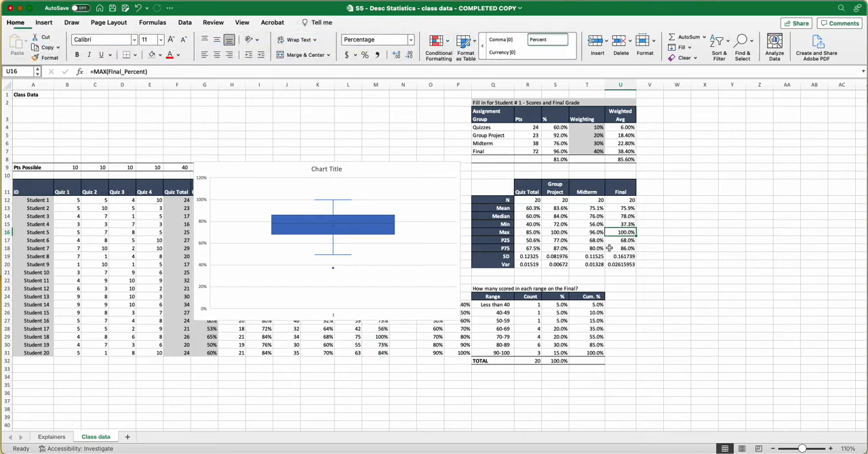
mouse_move(333, 257)
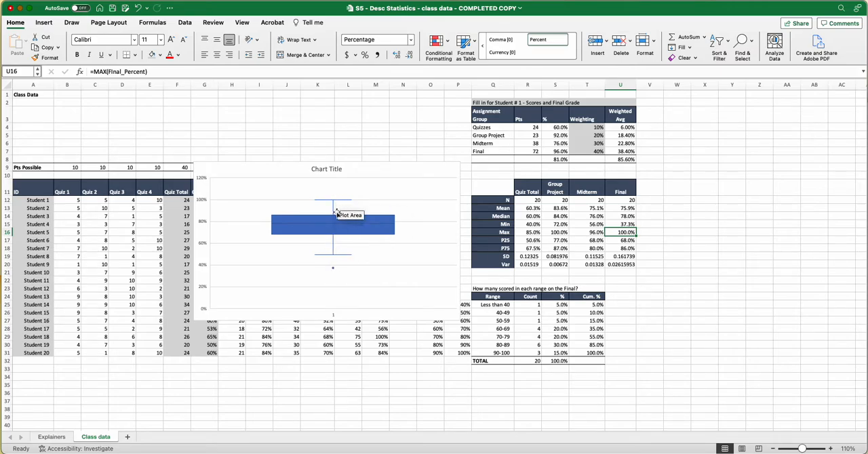
click(332, 268)
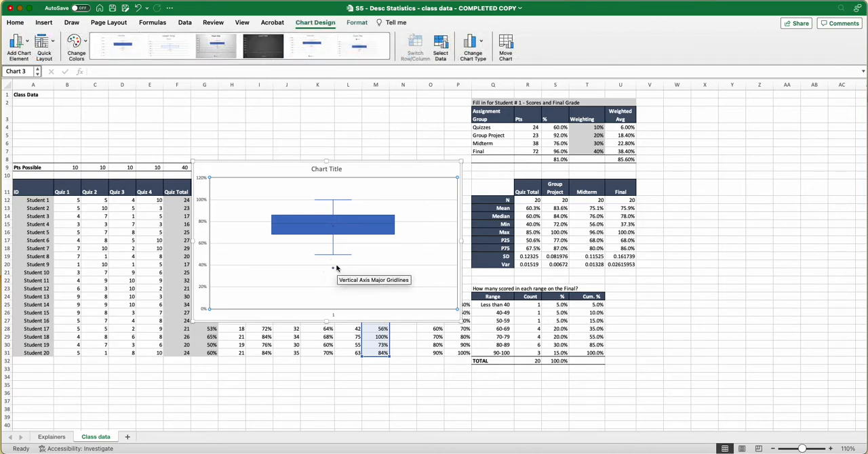
click(617, 226)
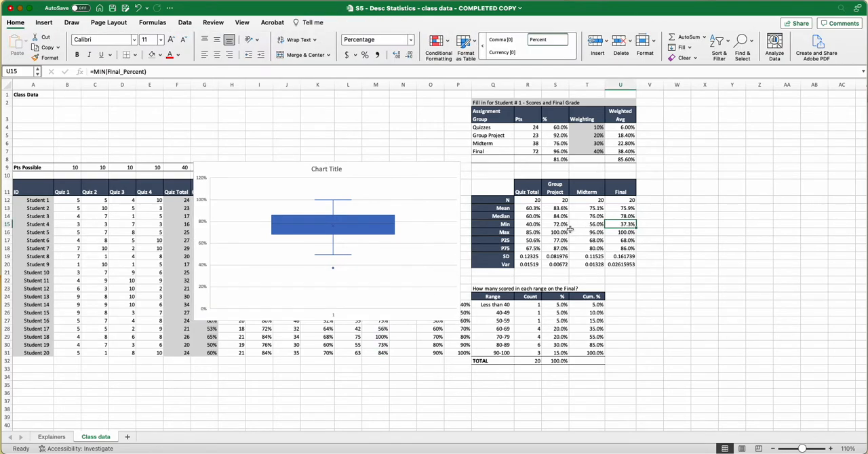
mouse_move(332, 271)
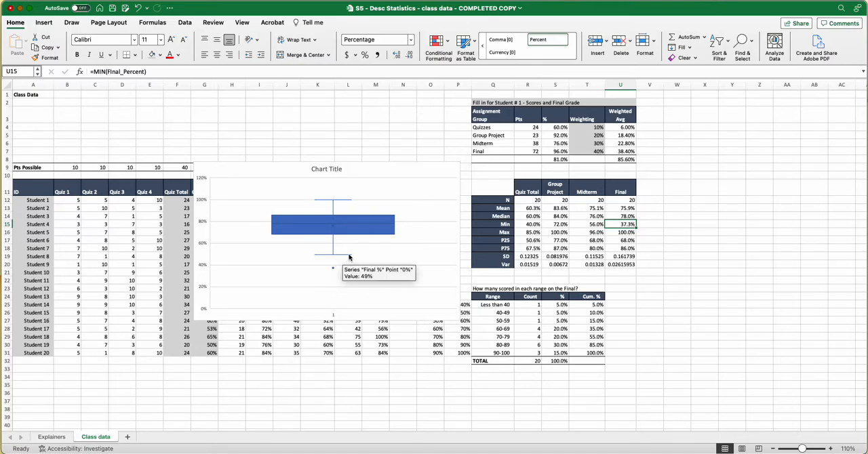
Compare the mean marker inside the box with the Final column's Mean, and examine the box's edges.
mouse_move(334, 230)
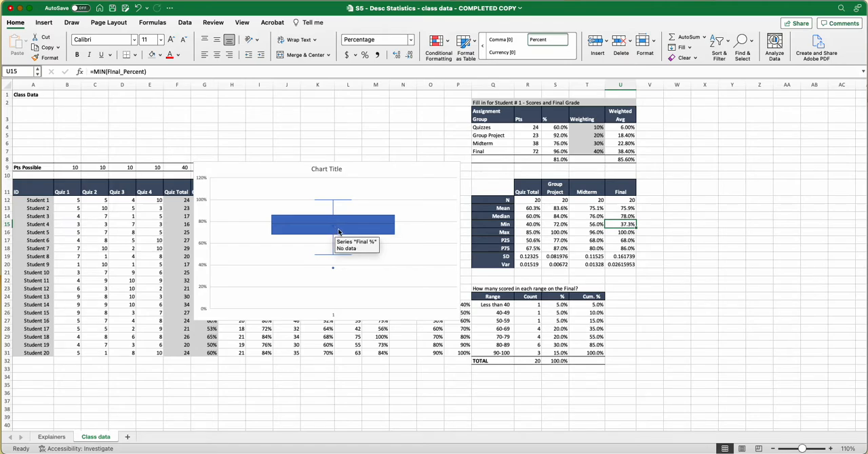
click(628, 208)
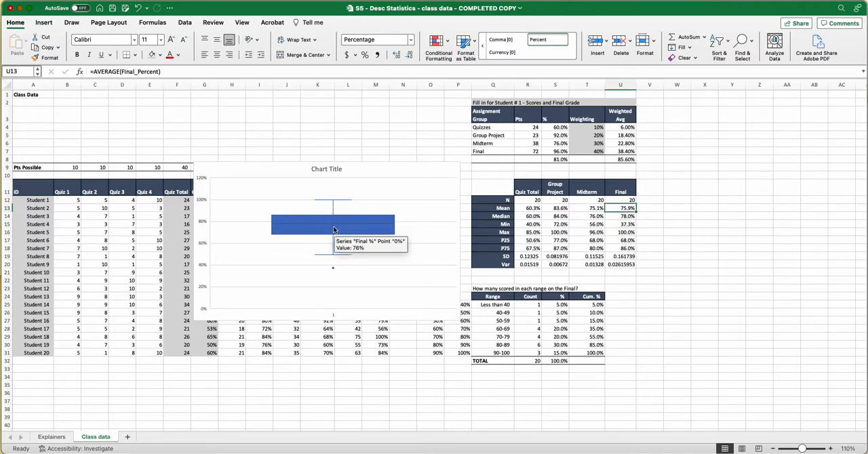
click(371, 226)
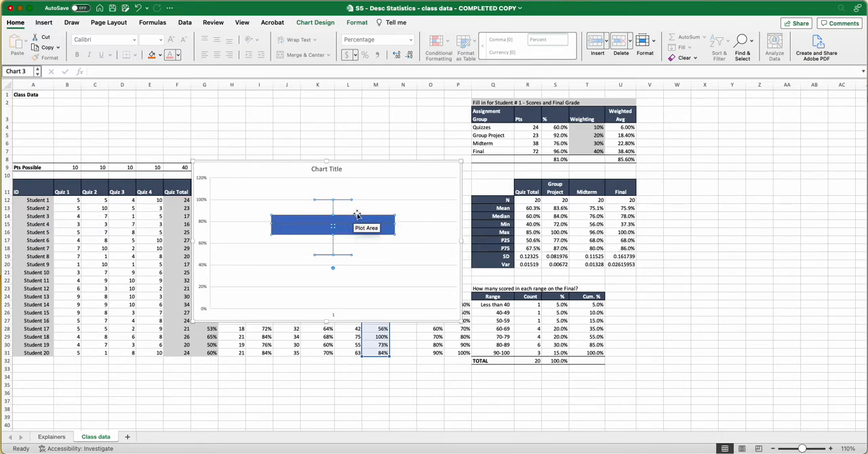
click(347, 235)
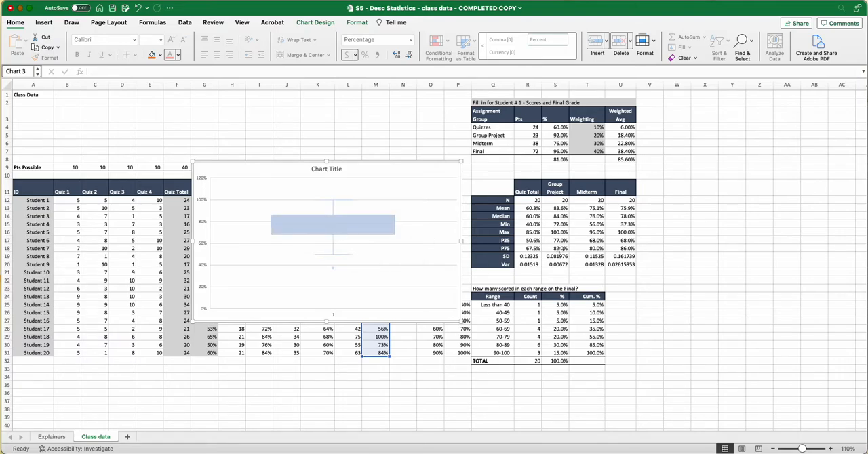
Move the box plot beside the score table so that the Midterm % and Final % columns are uncovered.
click(386, 270)
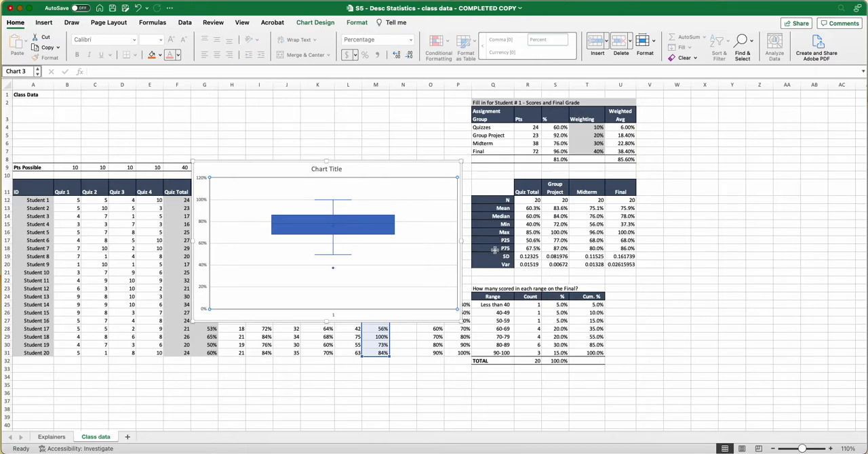
click(386, 169)
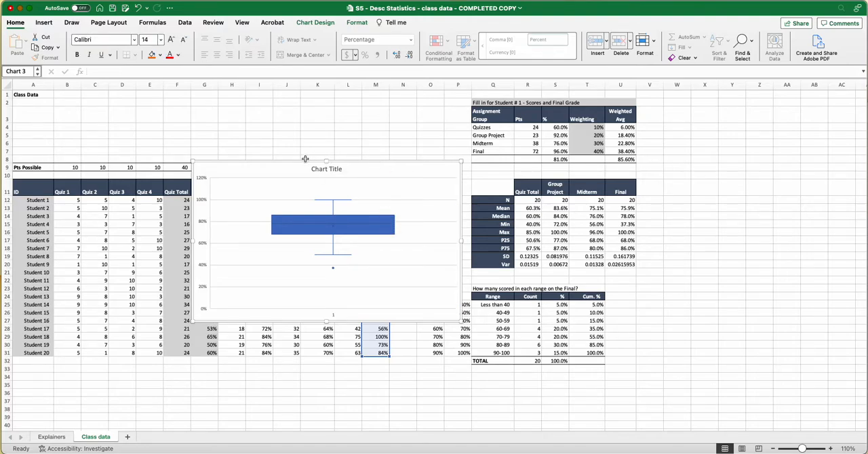
drag(301, 161, 509, 102)
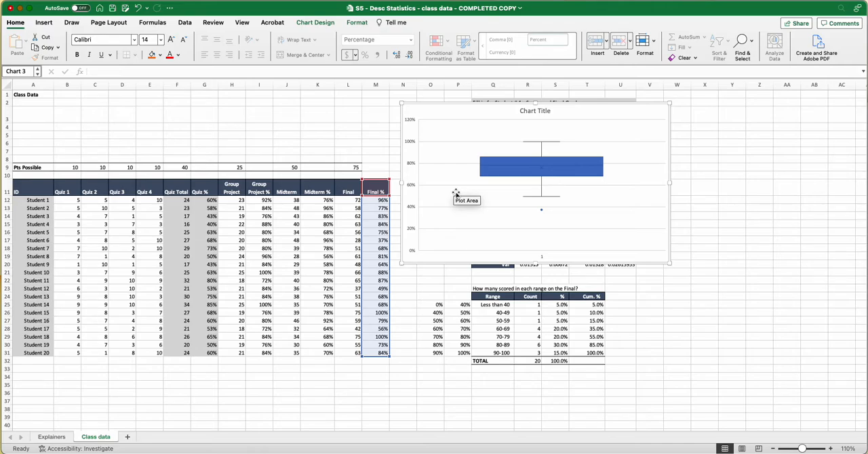
Replace the chart title with "Boxplot of Midterm & Final".
click(528, 111)
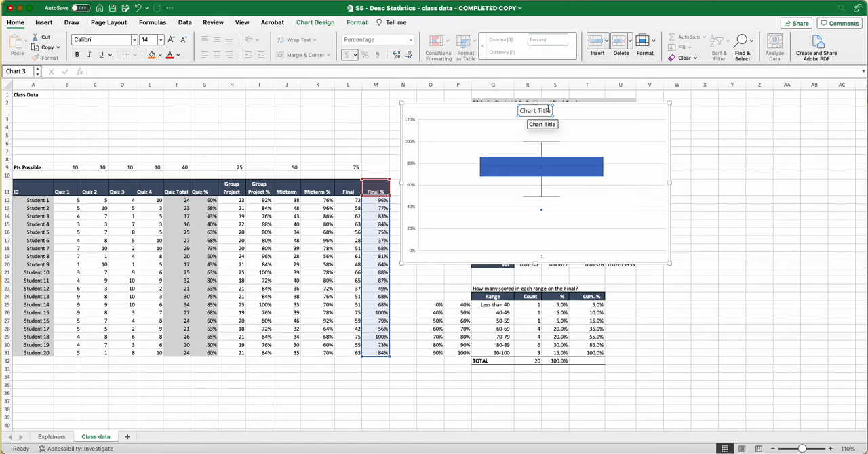
click(548, 110)
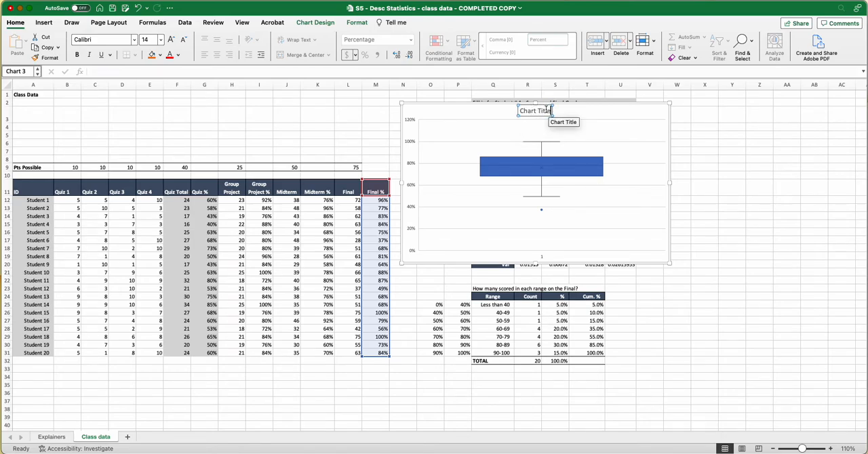
key(BackSpace)
key(BackSpace)
key(BackSpace)
key(BackSpace)
key(BackSpace)
key(BackSpace)
key(BackSpace)
key(BackSpace)
key(BackSpace)
key(BackSpace)
key(BackSpace)
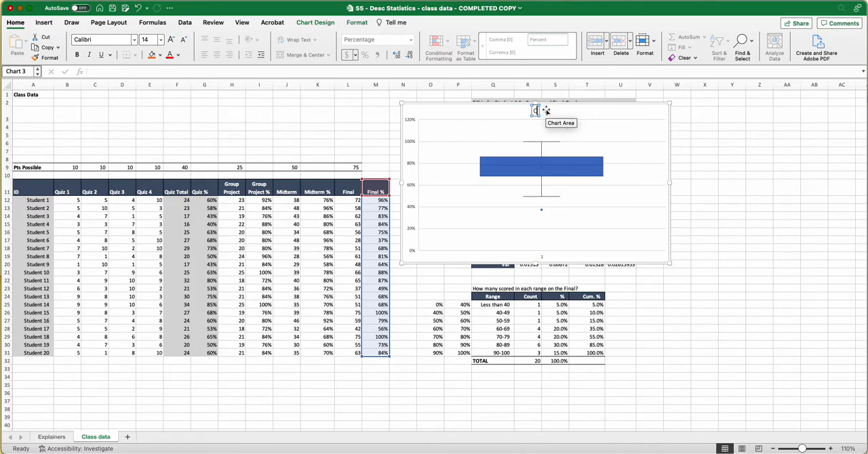
text(Boxplot of Midterm)
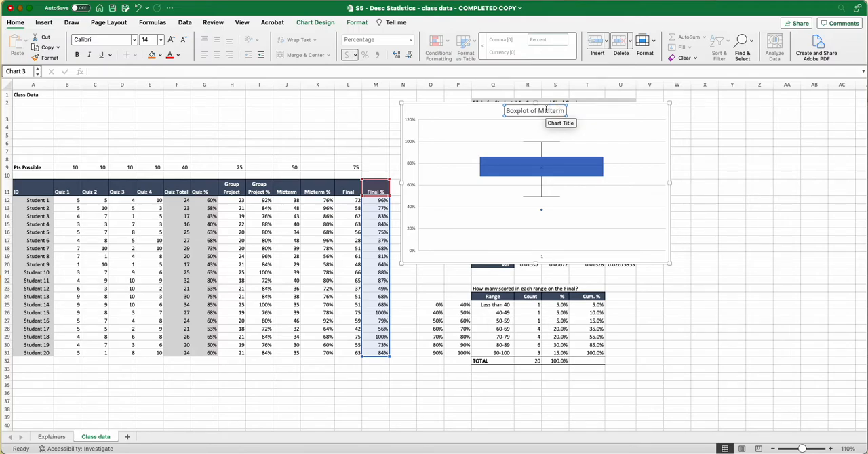
text( & Final)
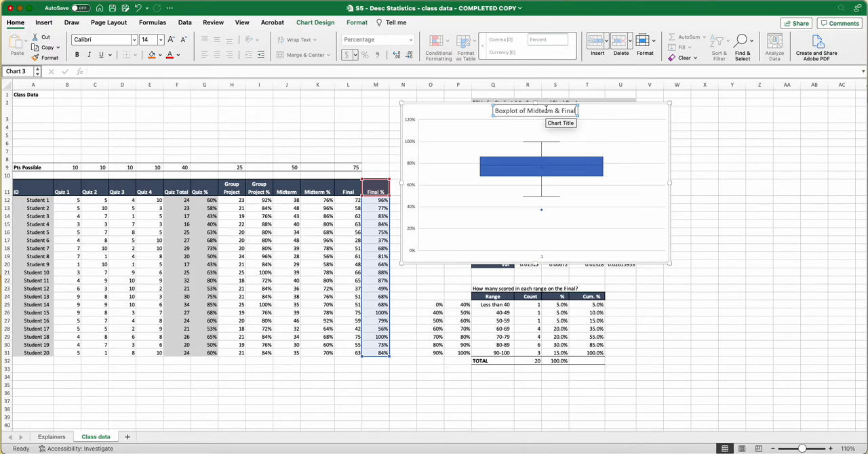
click(620, 114)
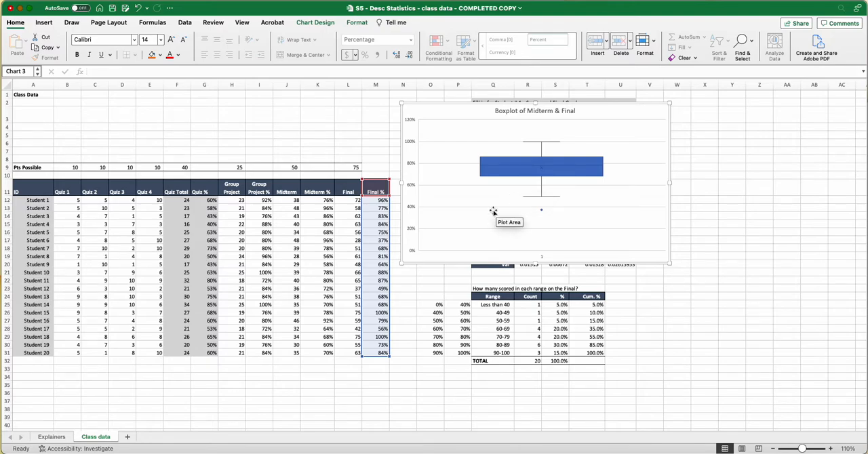
Add a second series to the chart's data source, taking its name from the Midterm % header in K11.
click(468, 193)
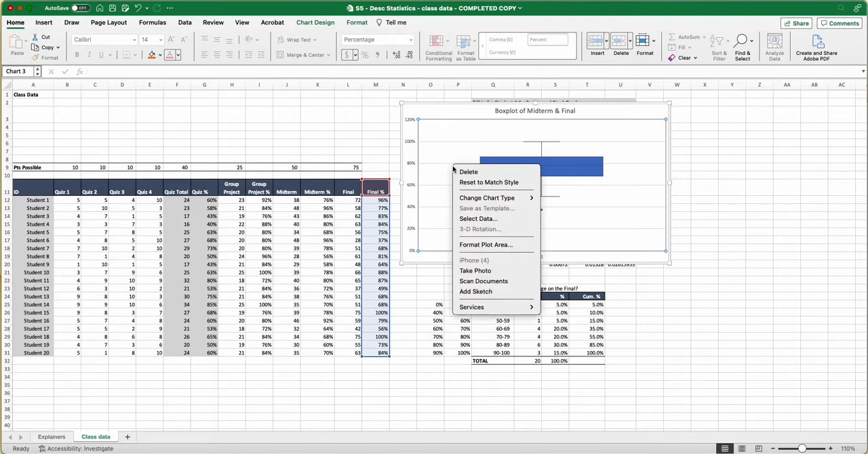
right_click(455, 169)
click(465, 220)
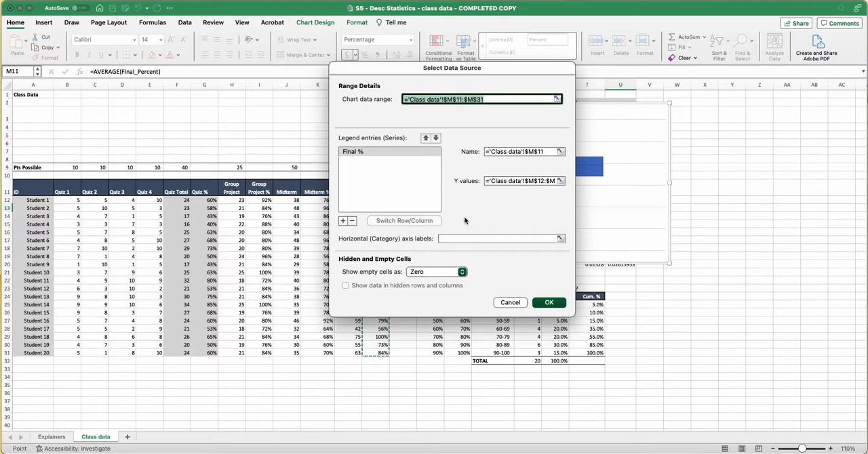
drag(404, 71, 489, 85)
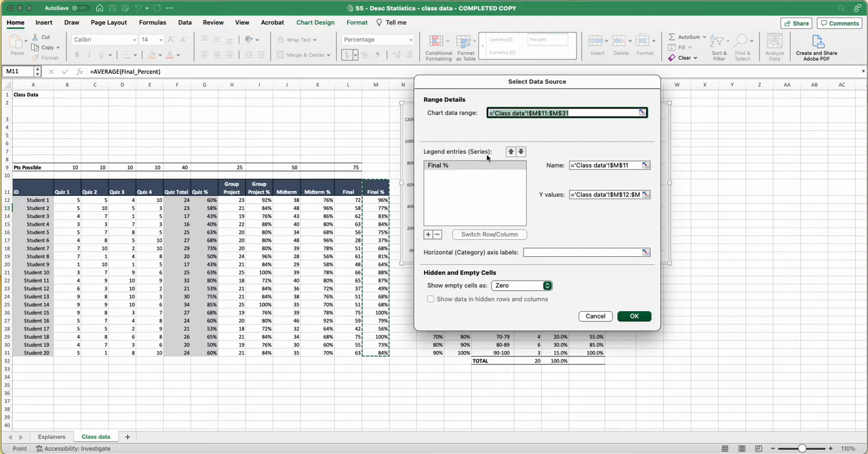
click(428, 235)
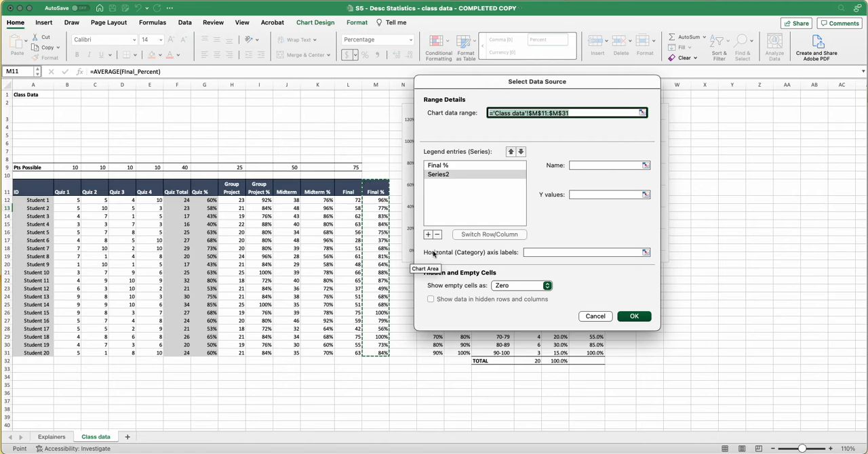
click(581, 166)
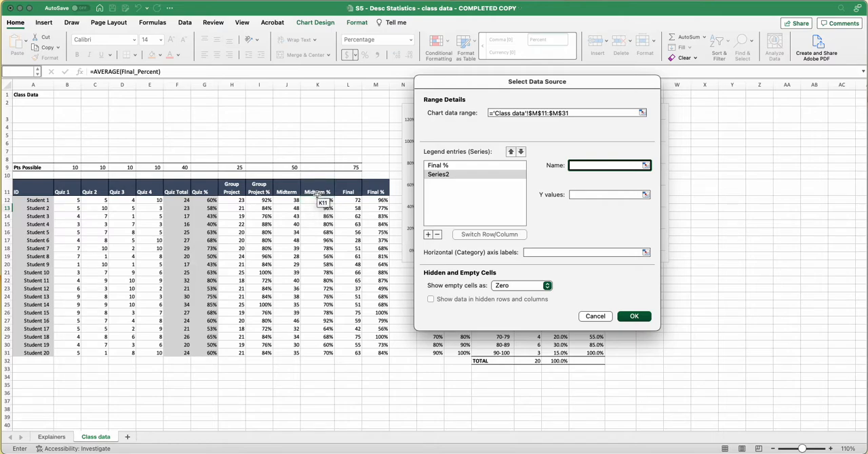
click(318, 195)
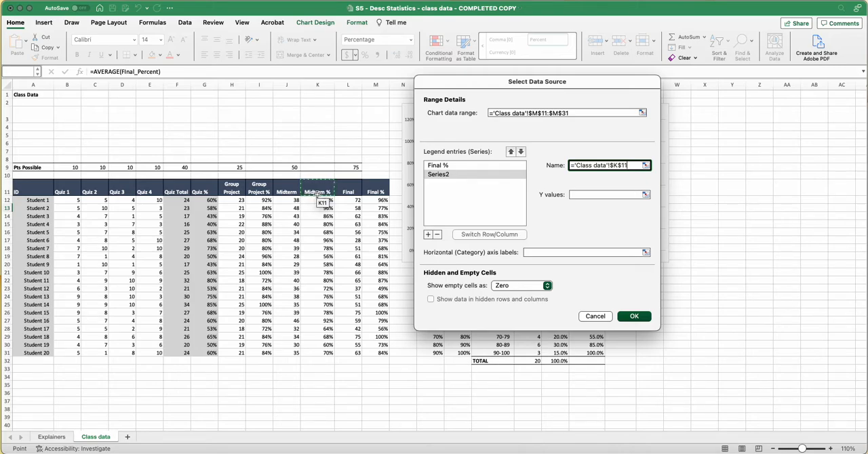
Set the Midterm % series' Y values to K12:K31 and apply the data source change.
click(575, 194)
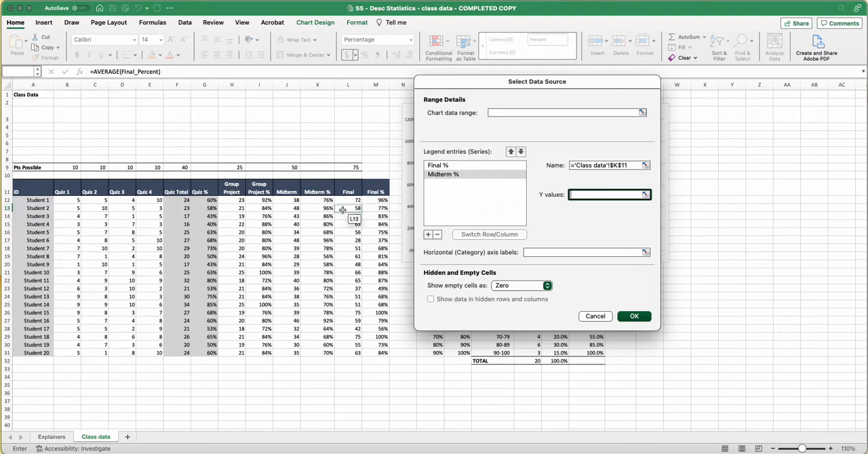
drag(318, 199, 315, 352)
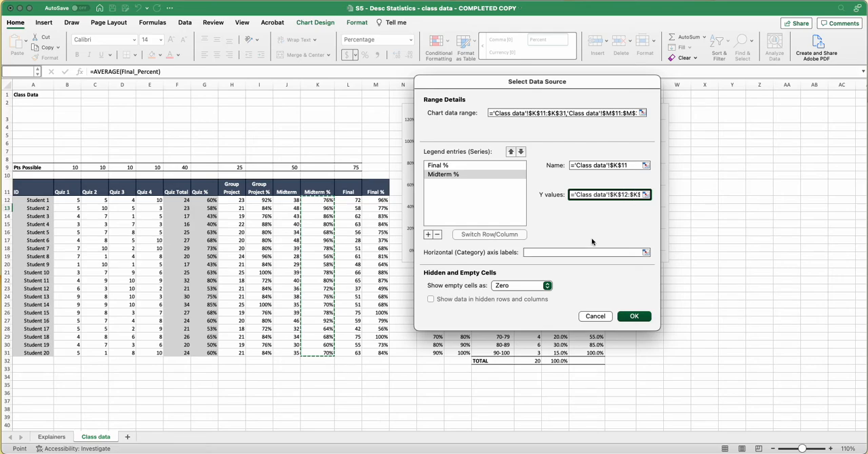
click(635, 319)
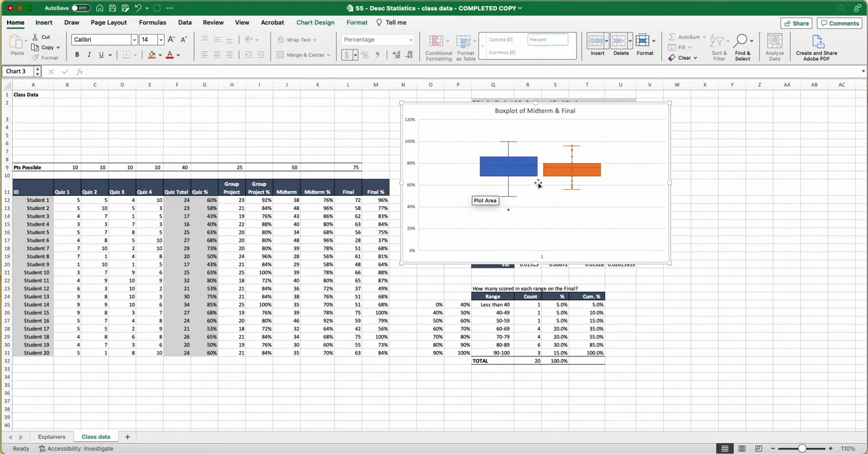
click(310, 128)
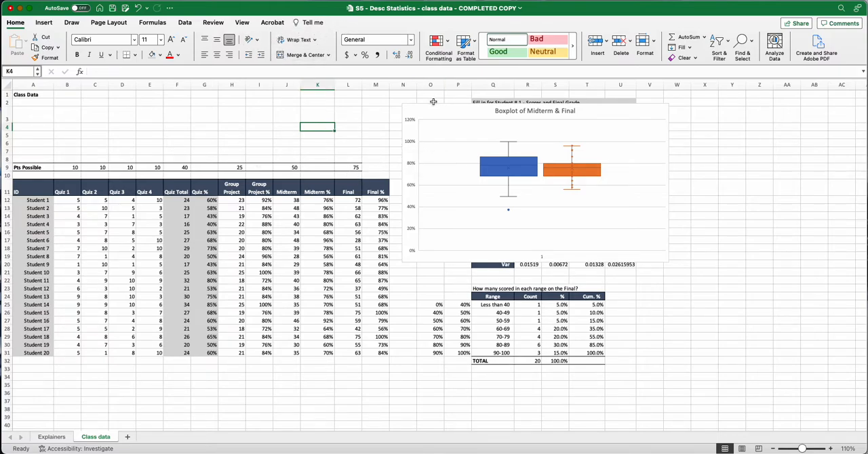
Add a primary vertical axis title to the box plot and enlarge the chart to about column AB and row 33.
click(445, 153)
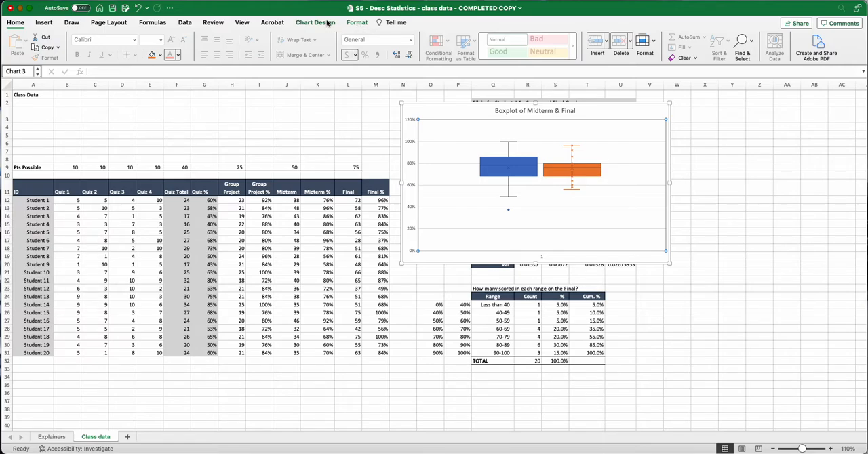
click(329, 23)
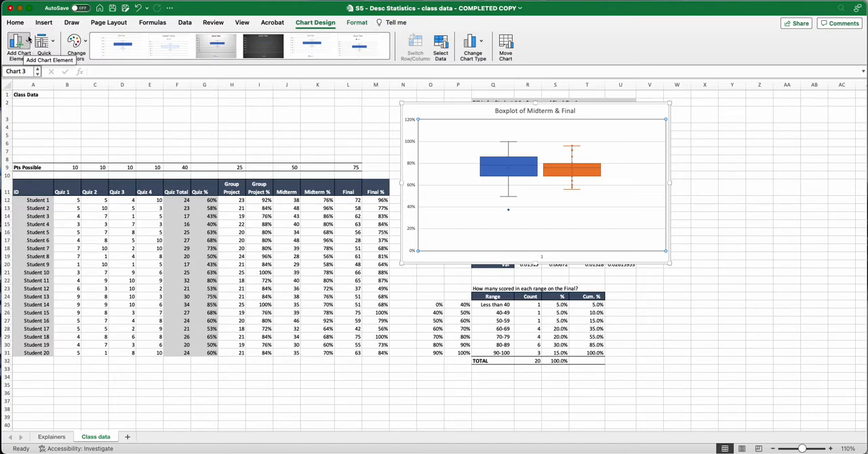
click(27, 40)
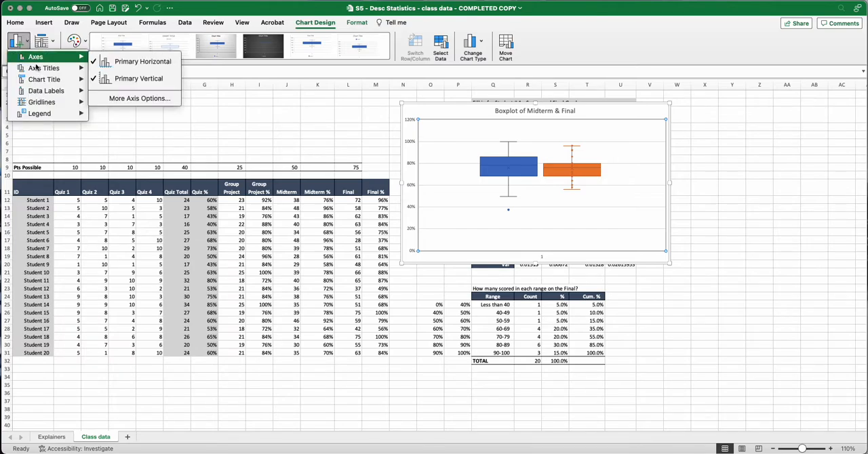
mouse_move(37, 71)
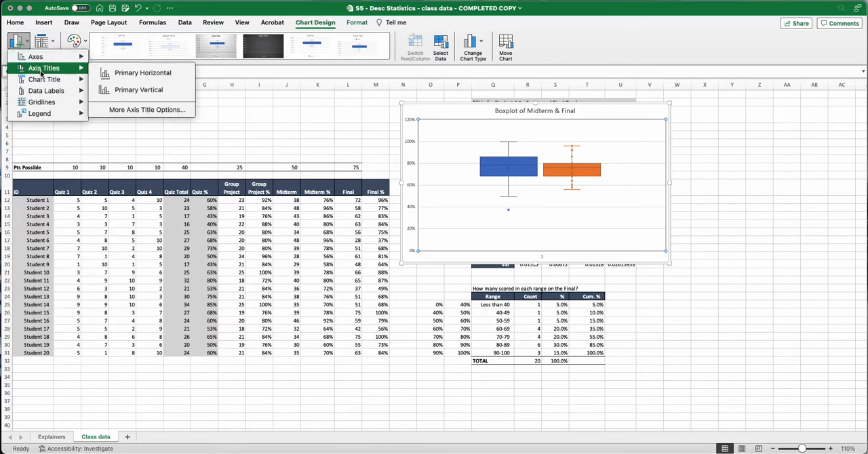
click(126, 91)
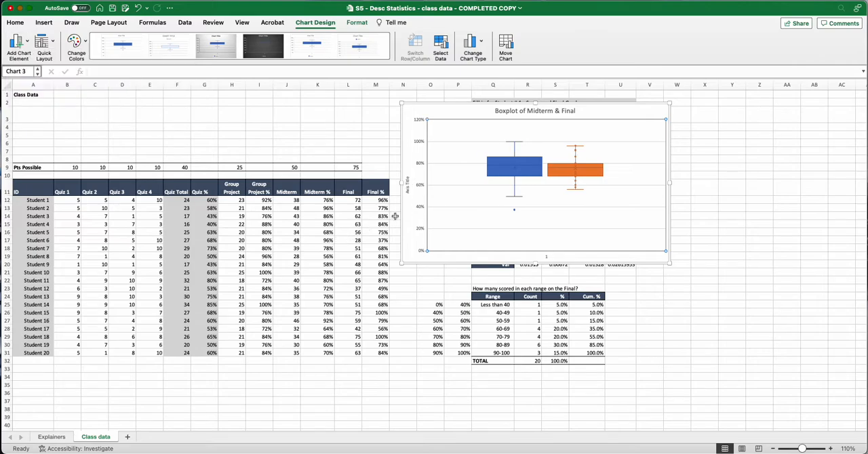
click(408, 188)
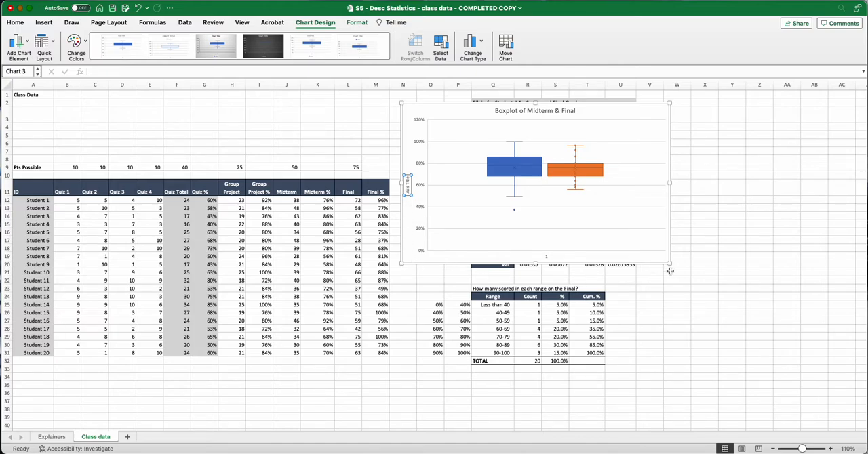
drag(670, 263, 818, 372)
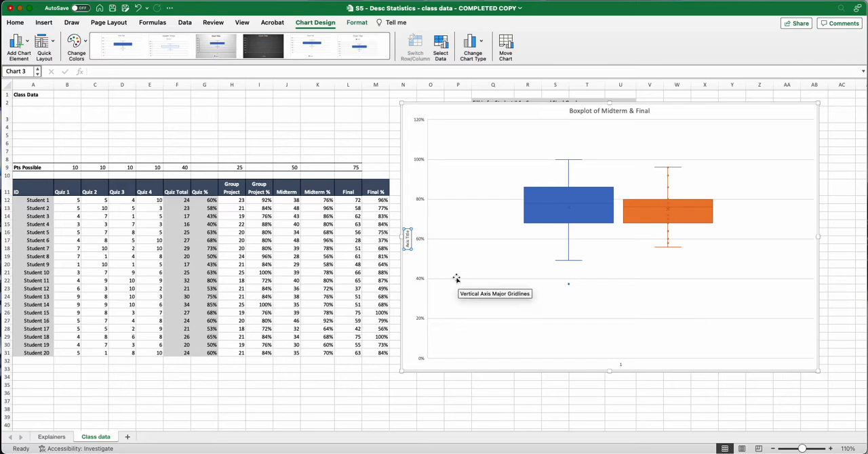
Replace the vertical axis title's placeholder text with "SCORES".
click(408, 279)
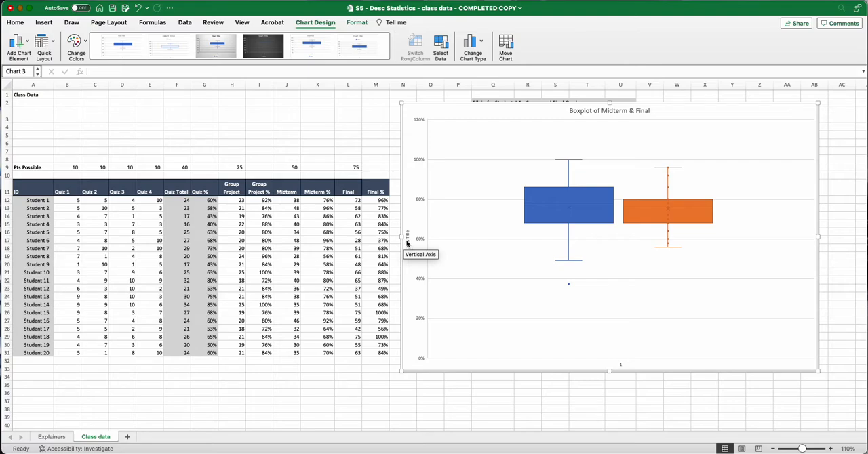
click(408, 241)
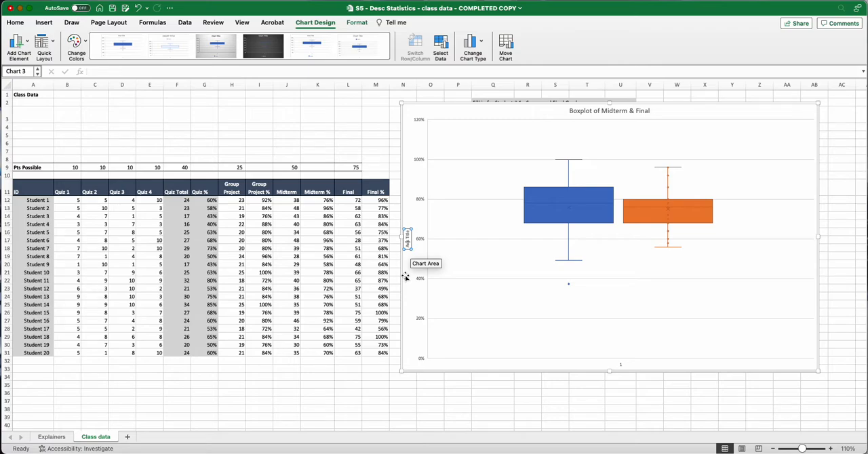
key(BackSpace)
key(BackSpace)
key(BackSpace)
key(BackSpace)
key(BackSpace)
key(BackSpace)
text(SCORES)
key(Delete)
key(Delete)
key(Delete)
key(Delete)
key(Delete)
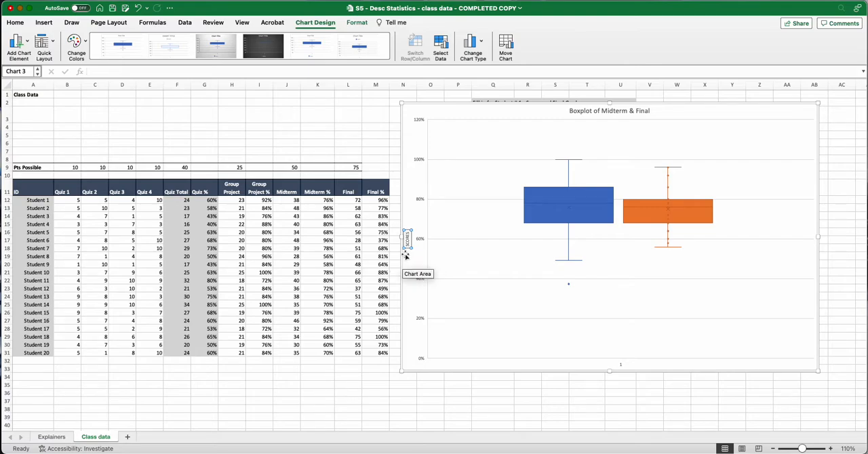
Format the SCORES axis title as bold with a font size of 16.
click(414, 267)
click(408, 239)
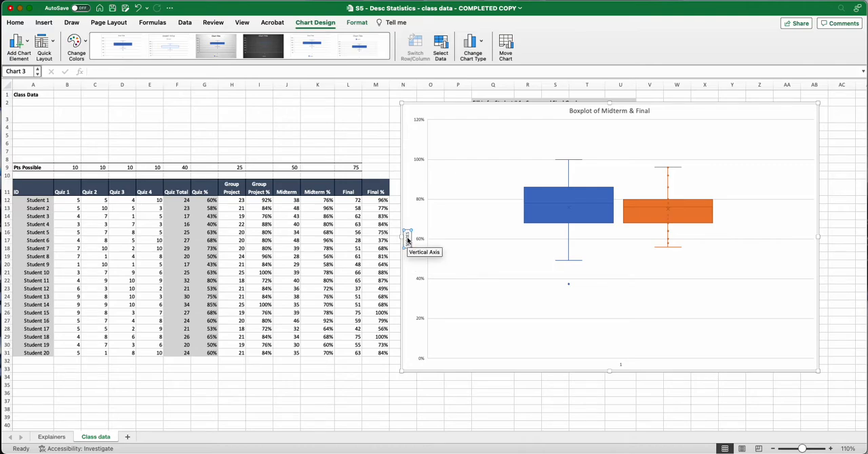
click(14, 23)
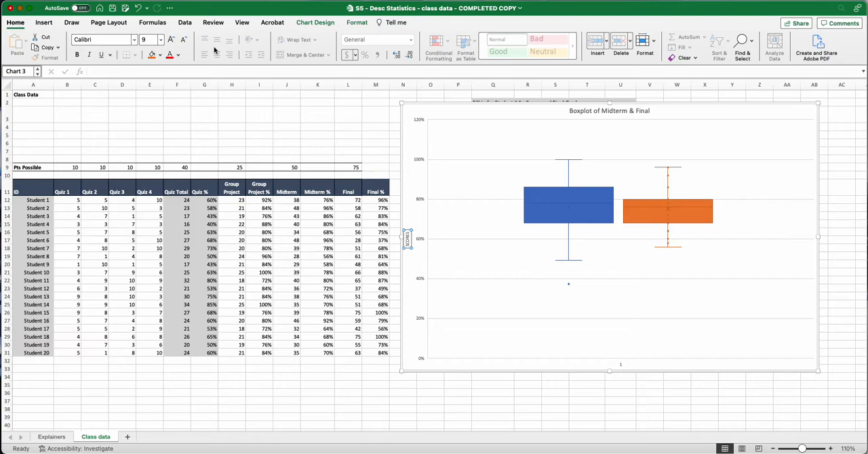
click(172, 40)
click(172, 40)
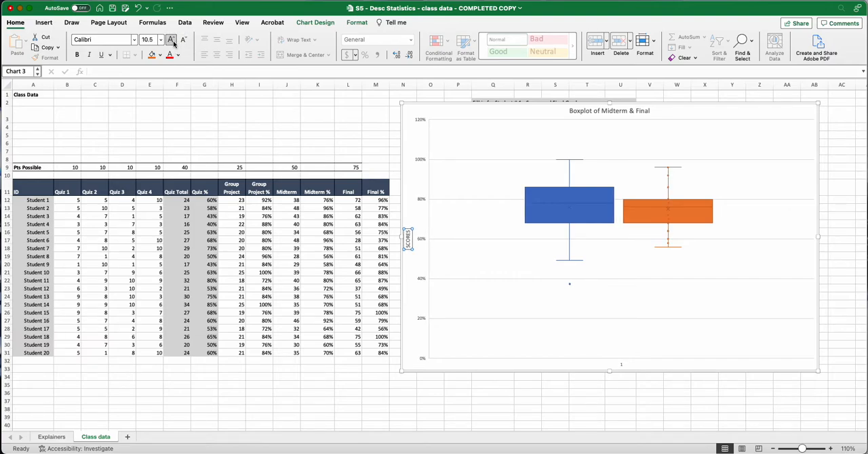
click(172, 40)
click(172, 40)
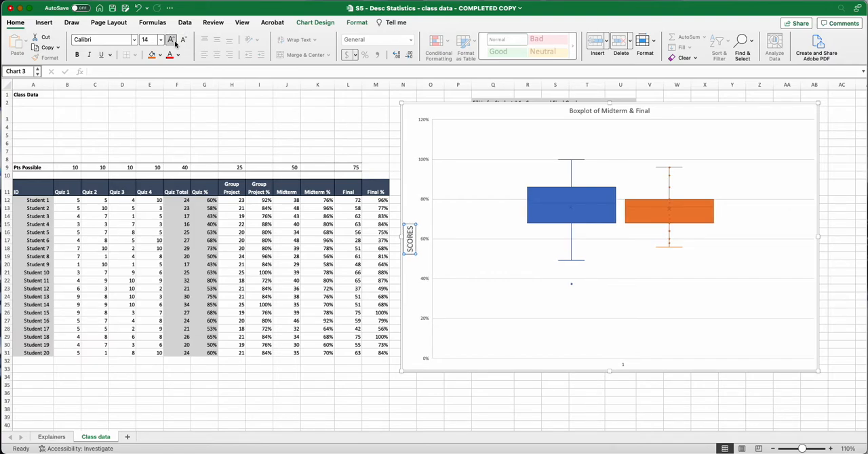
click(79, 56)
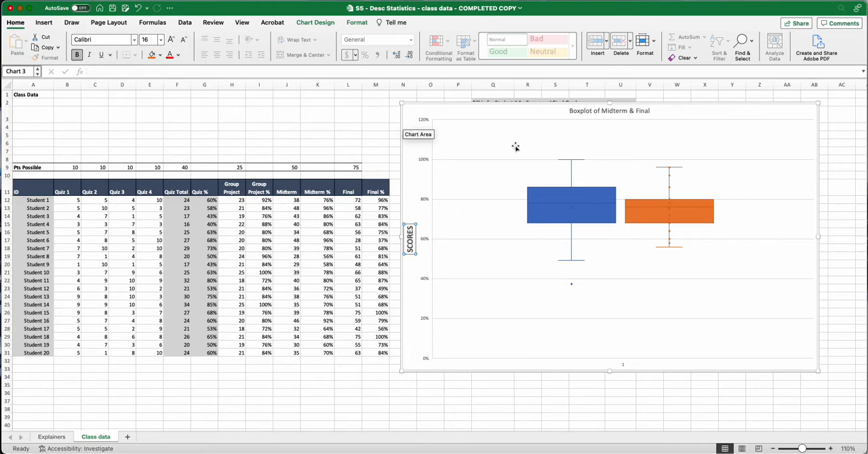
Format the chart title "Boxplot of Midterm & Final" as bold with a font size of 16.
click(634, 113)
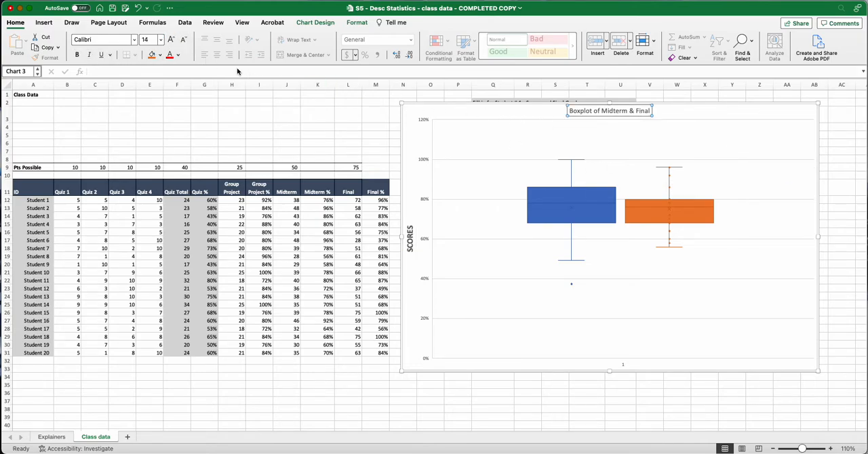
click(172, 41)
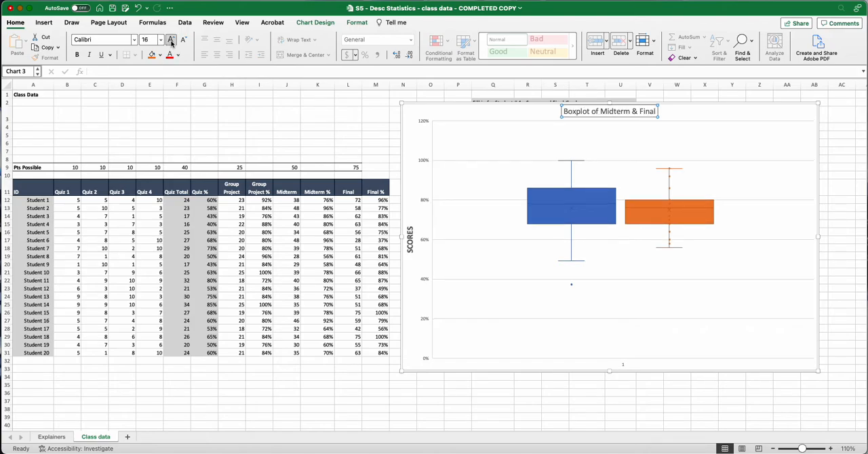
click(77, 55)
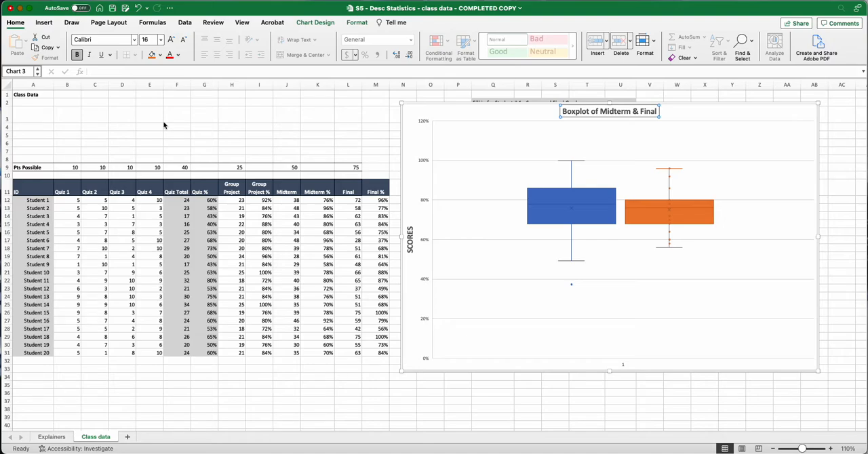
Add a legend at the bottom of the box plot.
click(480, 154)
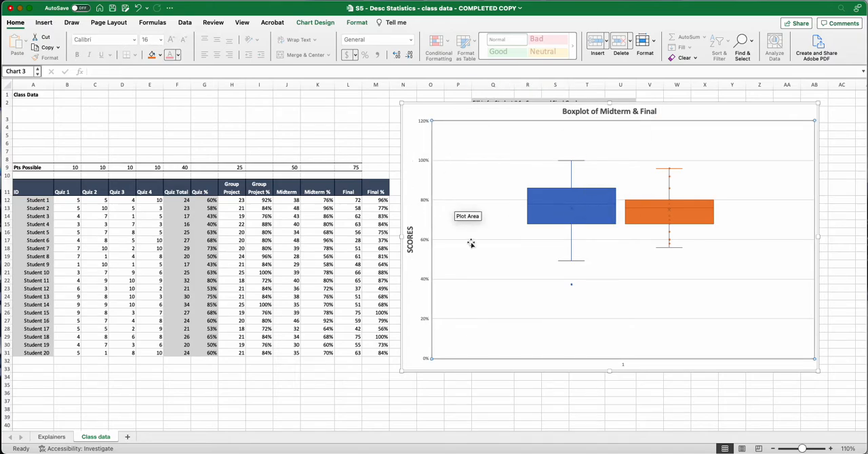
click(307, 23)
click(26, 41)
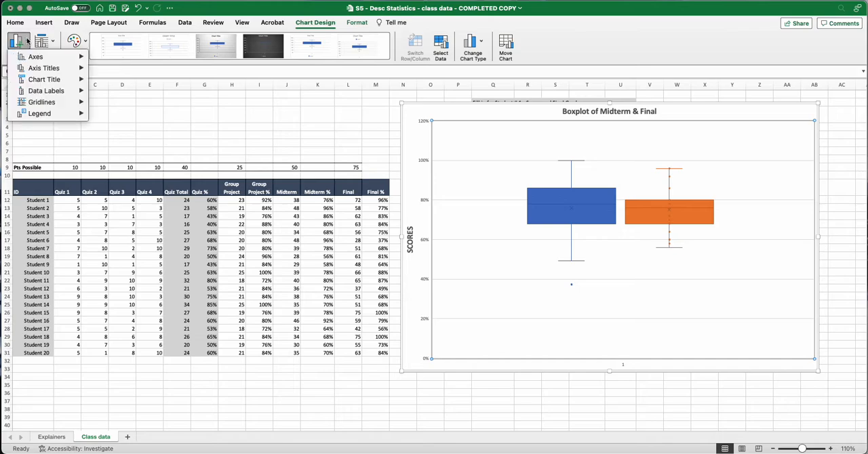
mouse_move(27, 116)
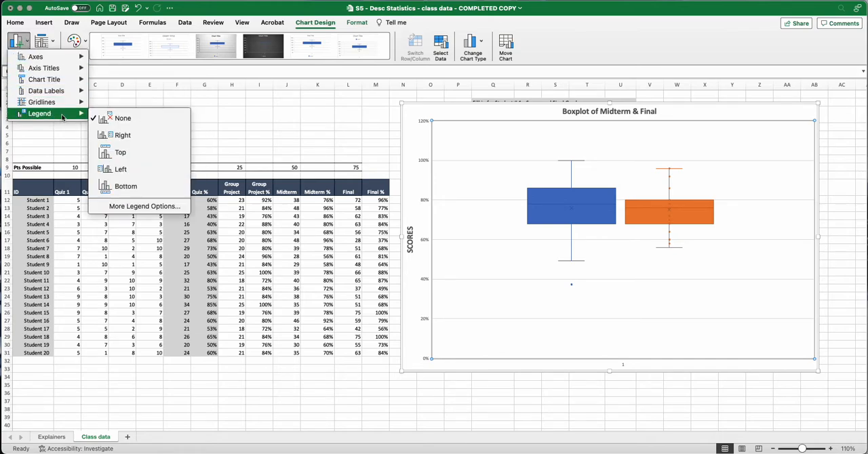
click(127, 187)
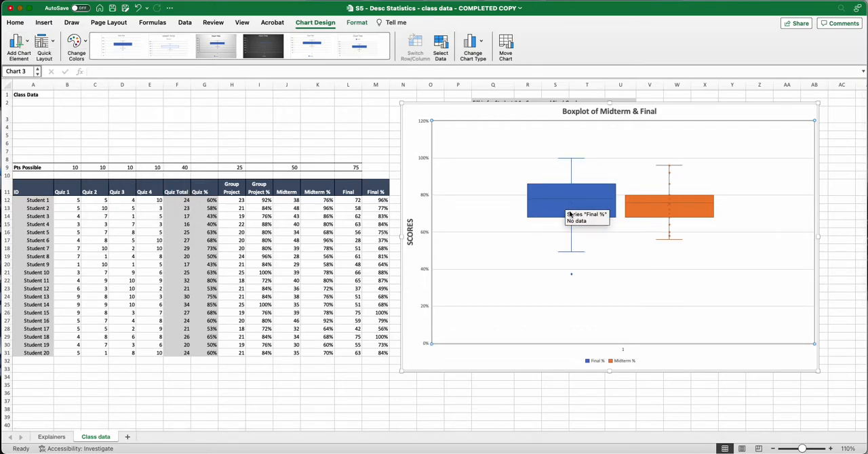
Delete the horizontal axis with its "1" label from the chart.
click(623, 352)
click(624, 352)
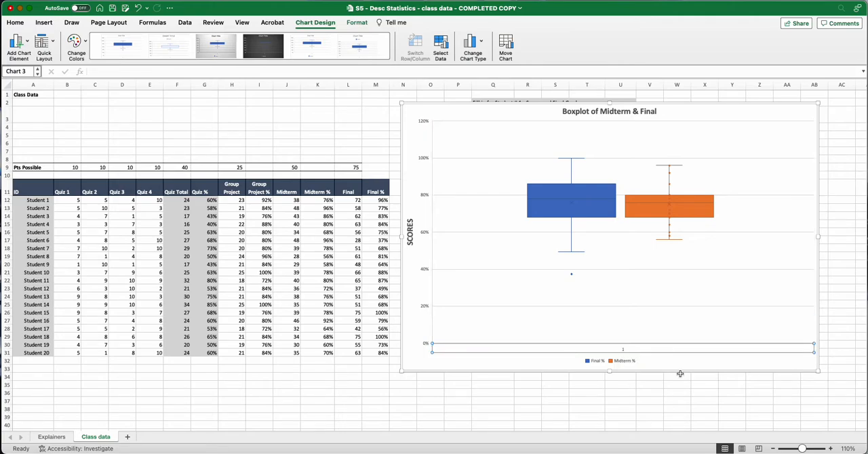
key(Delete)
Increase the font size of the box plot's legend to 14.
click(591, 361)
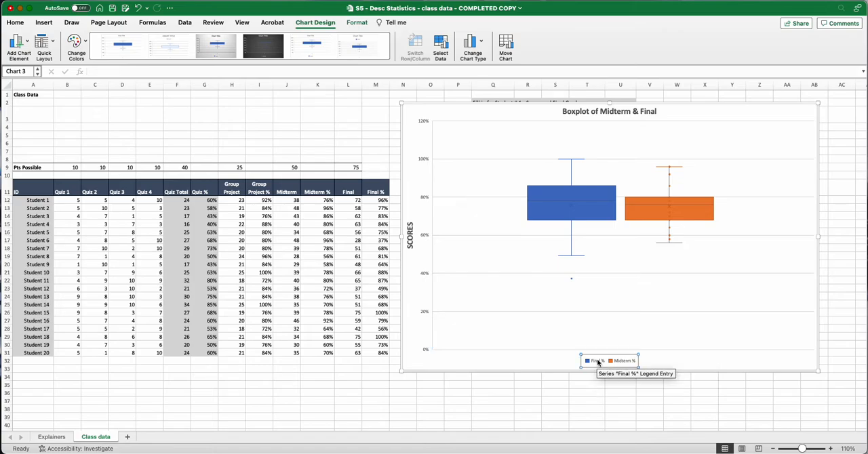
click(15, 23)
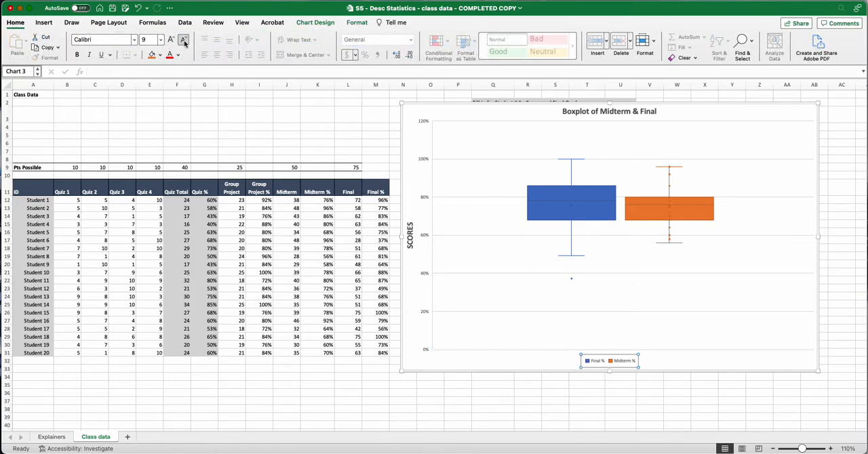
click(172, 40)
click(172, 41)
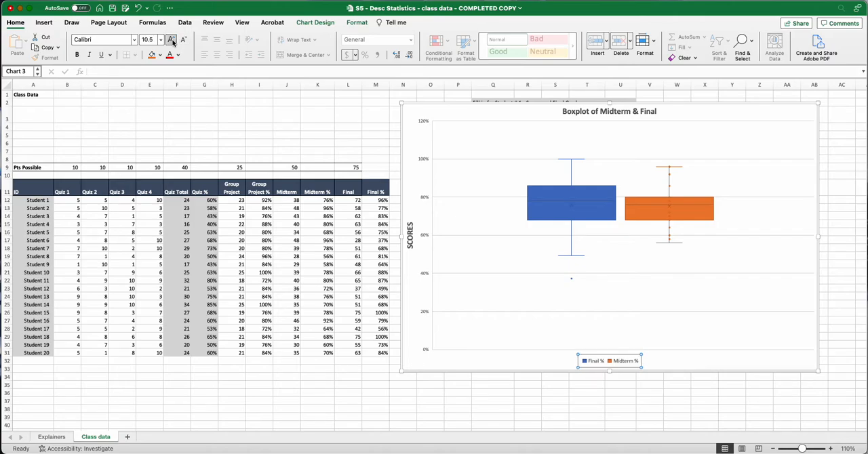
click(172, 41)
click(173, 42)
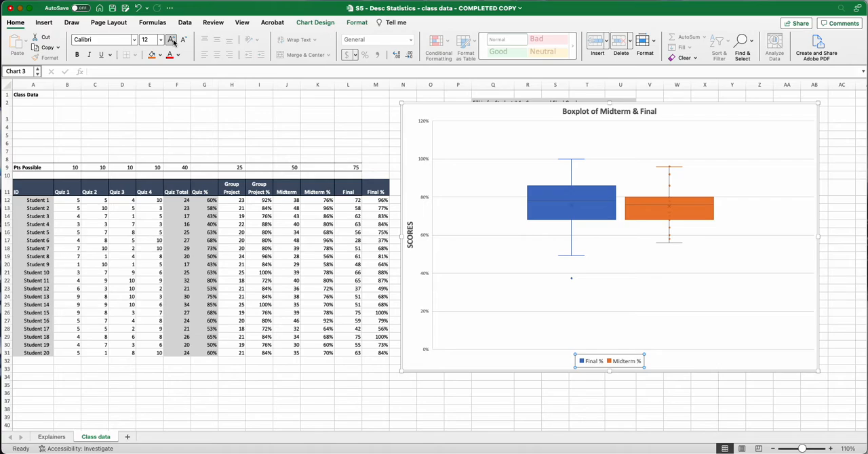
click(172, 41)
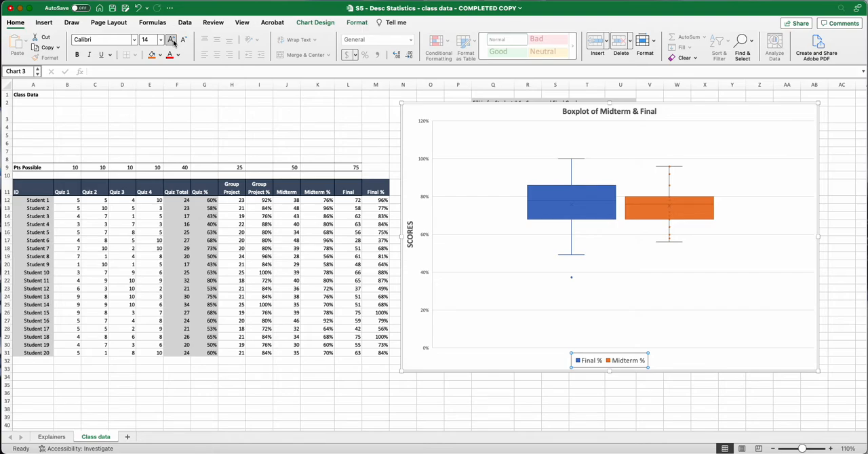
click(319, 128)
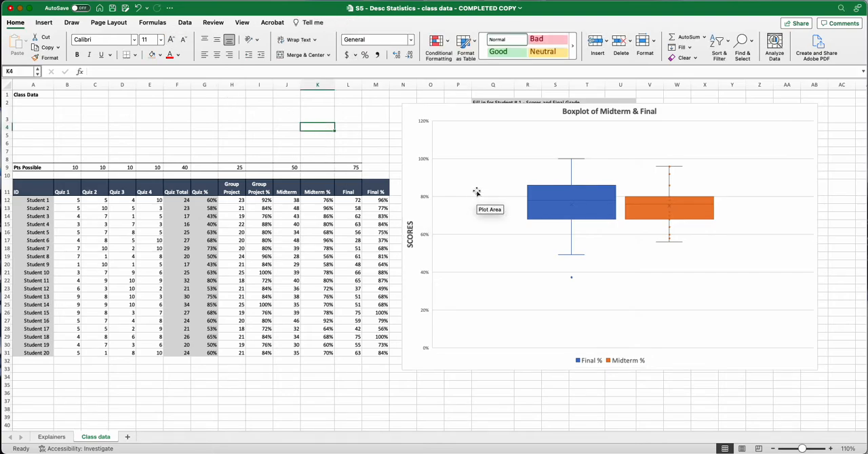
Add a black outline around the box plot's chart area.
click(417, 114)
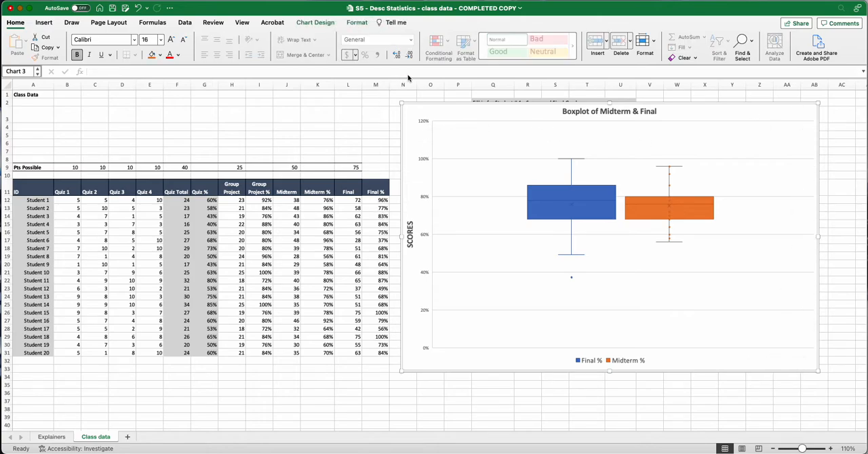
click(358, 23)
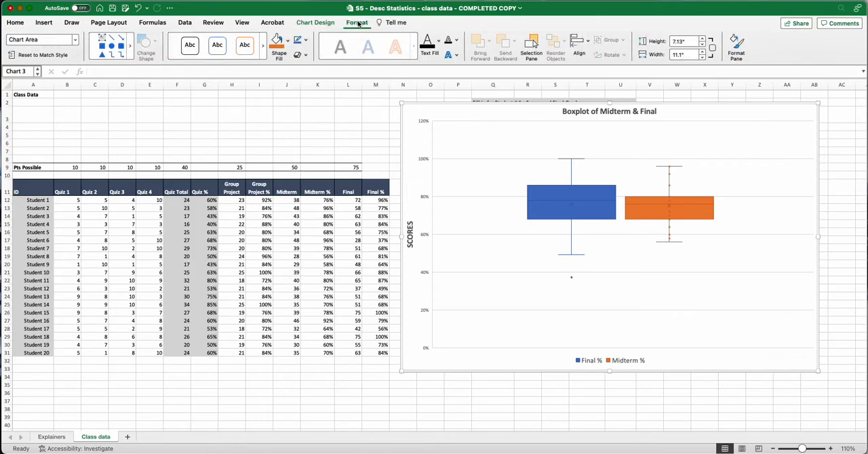
click(306, 42)
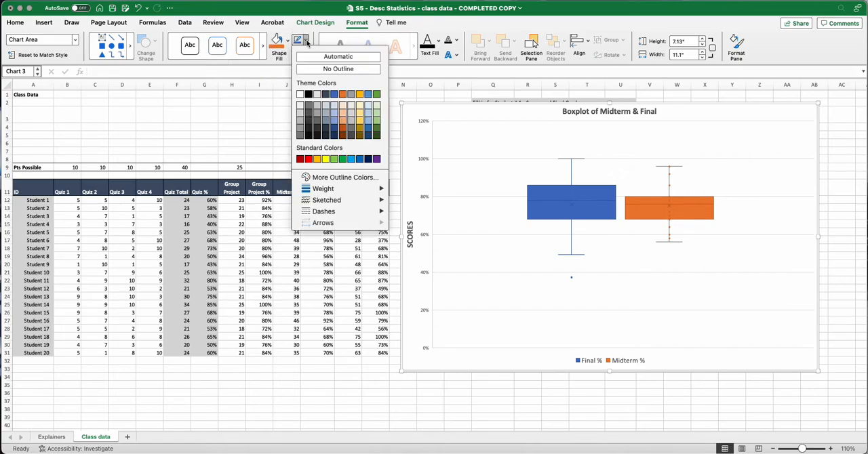
click(309, 95)
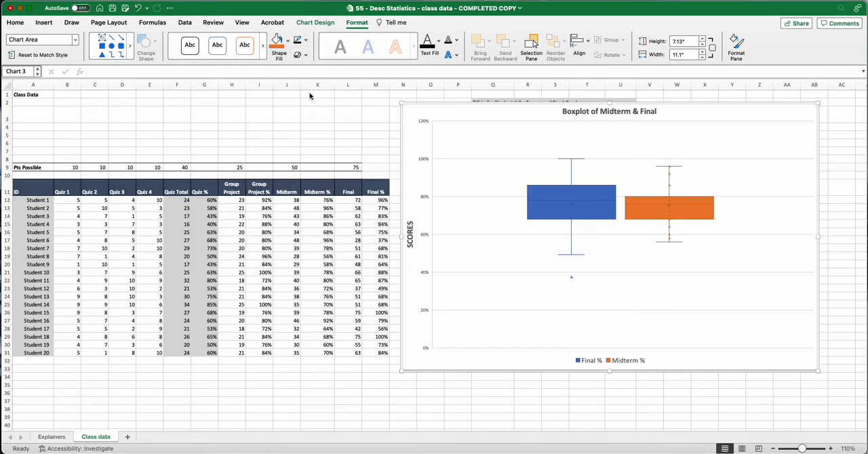
click(327, 140)
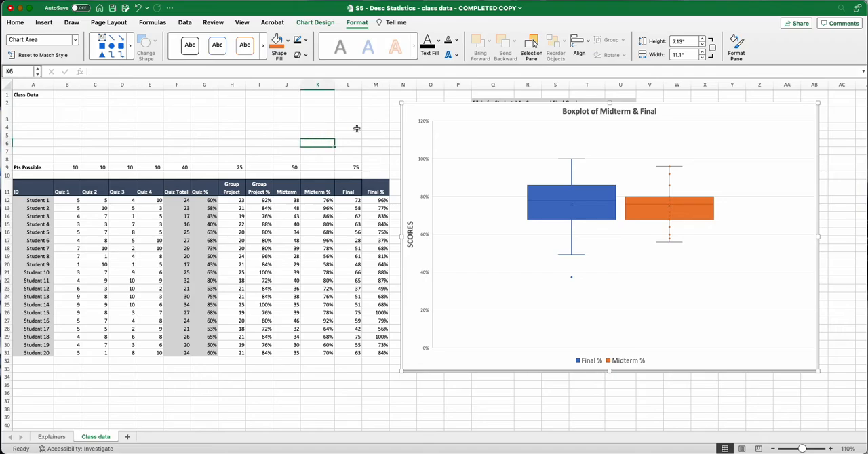
key(F11)
key(F11)
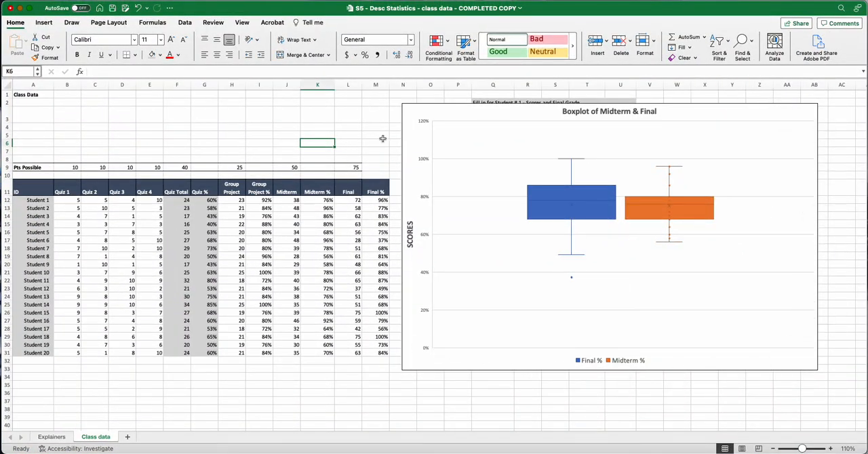
click(420, 137)
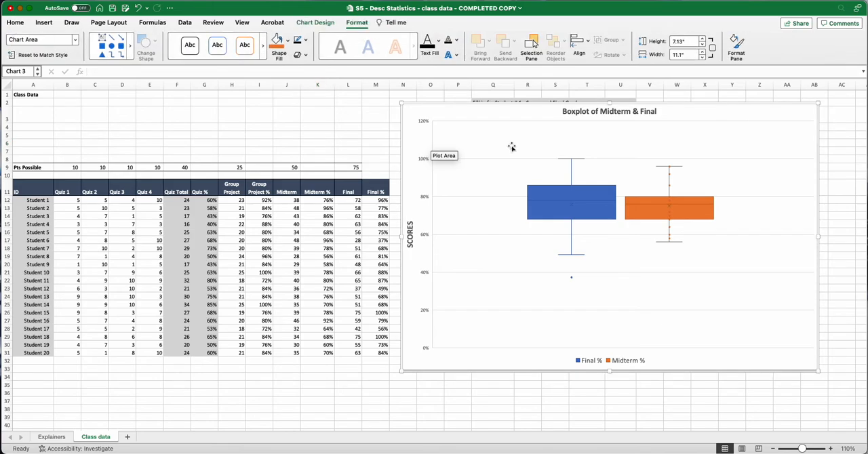
click(357, 25)
click(357, 25)
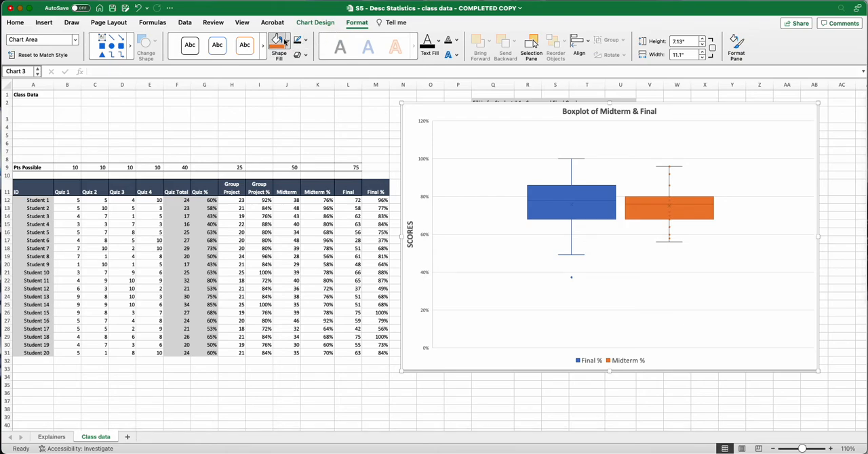
click(307, 42)
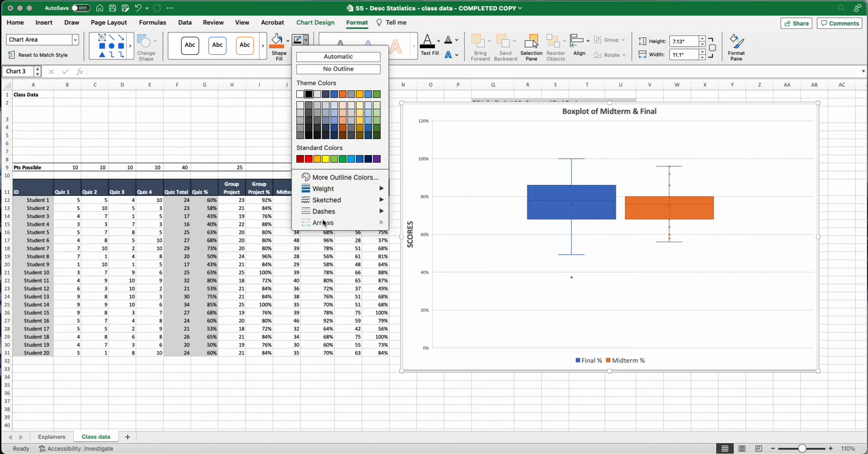
click(282, 128)
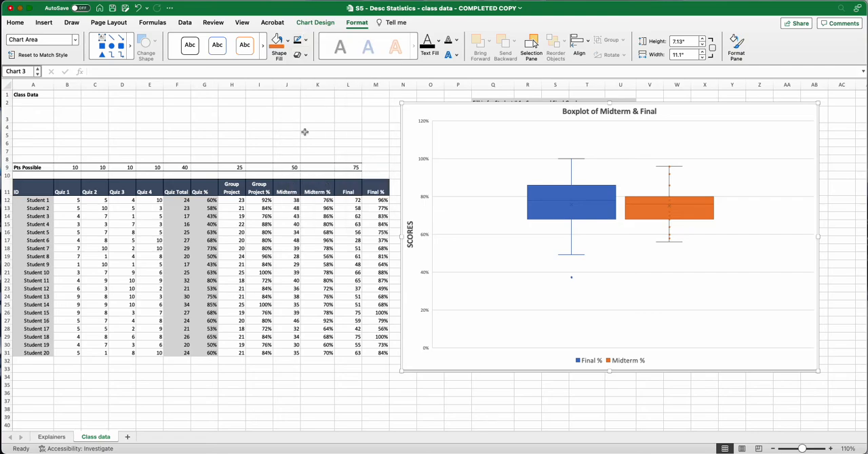
Shrink the box plot to about 3.85" high by 5.03" wide and place it beside the Student #1 scores table, starting around column W.
drag(406, 108, 689, 100)
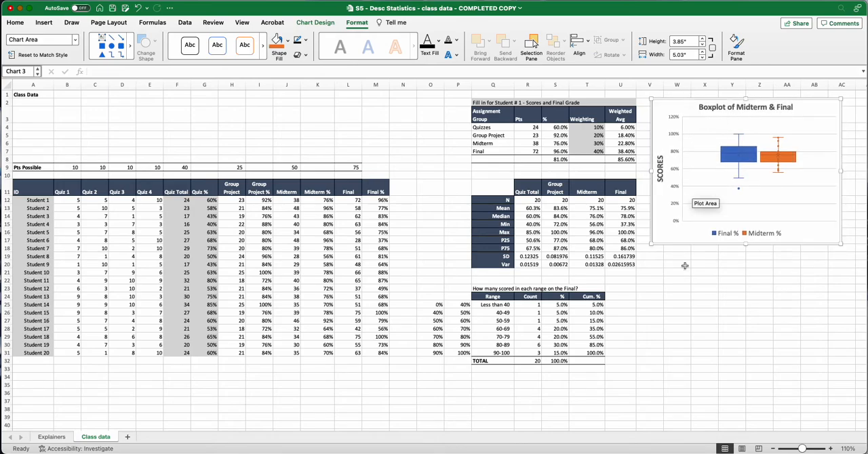
click(688, 329)
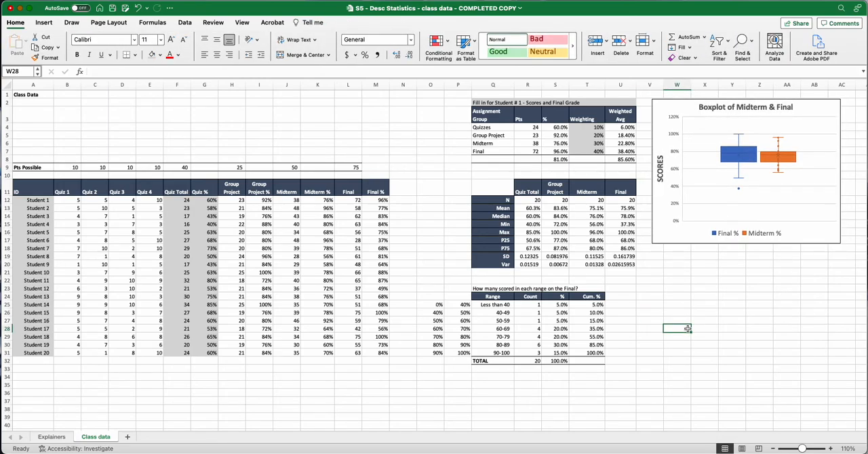